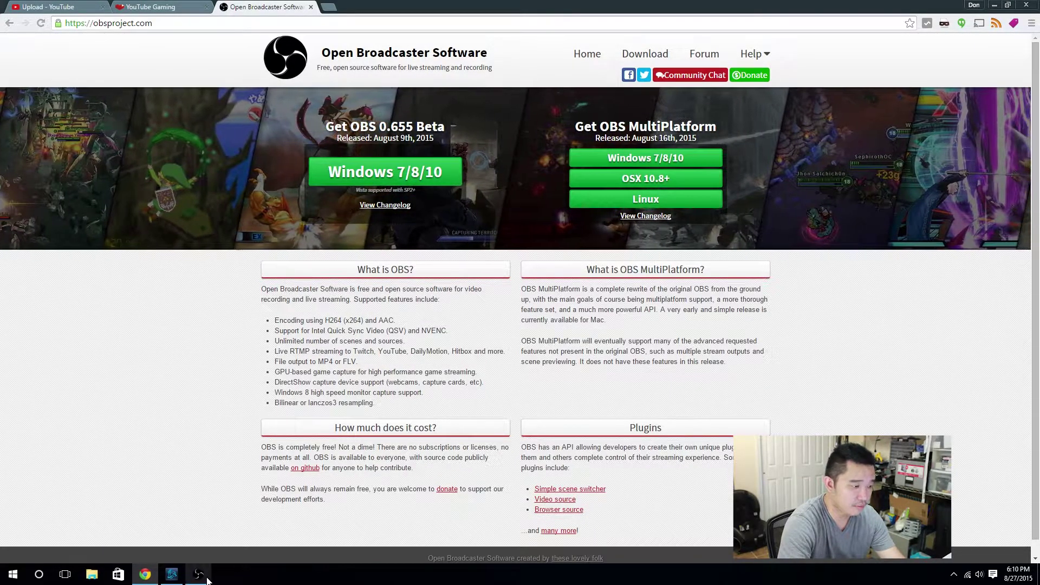
# - Move the OBS main window up over the Chrome download page
pyautogui.moveTo(454, 220); pyautogui.dragTo(494, 111)
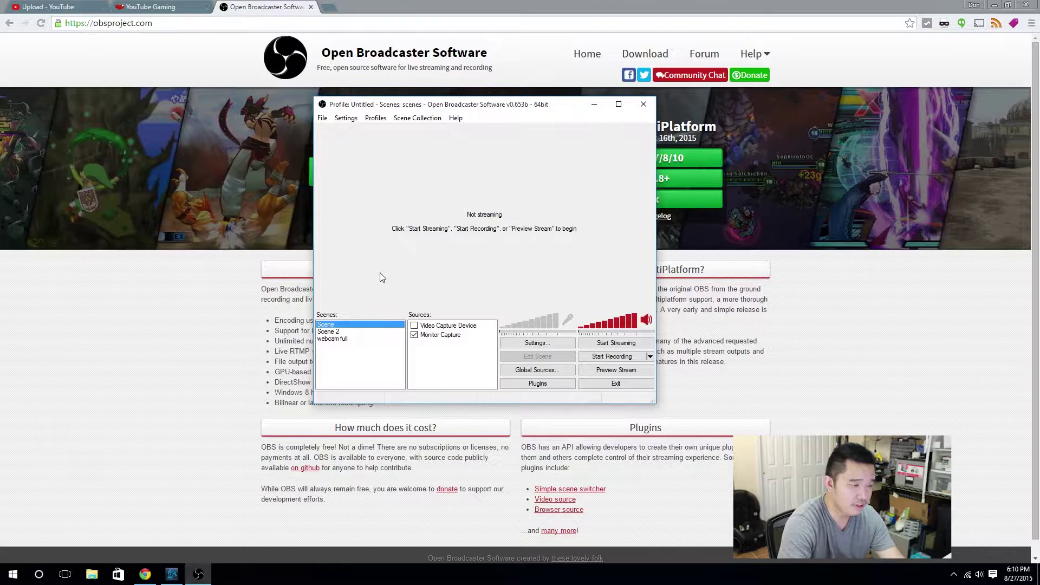
# - Compare the sources of Scene, Scene 2 and webcam full by stepping through the Scenes list
pyautogui.click(336, 330)
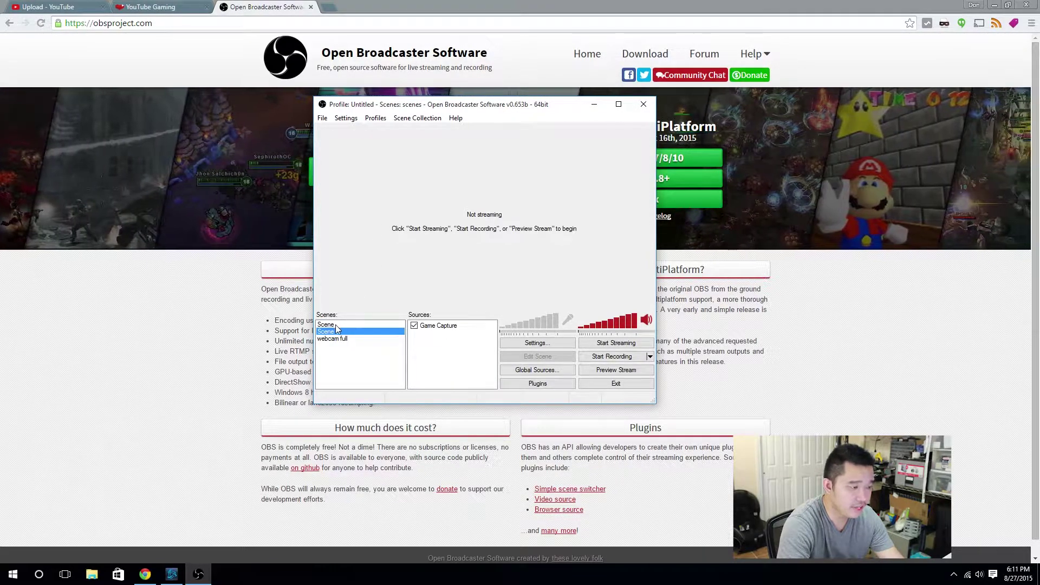
pyautogui.click(335, 325)
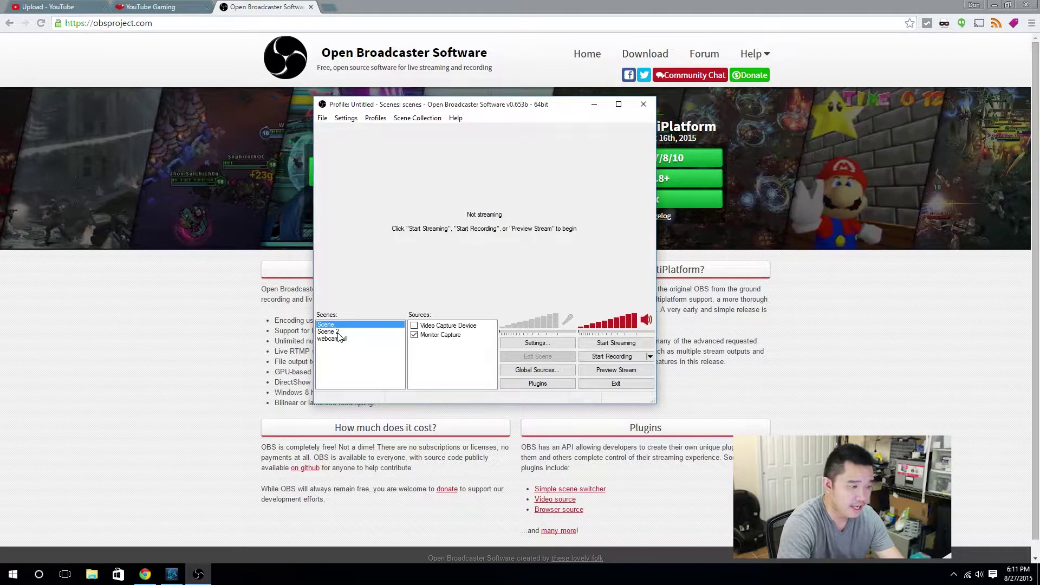
pyautogui.click(339, 331)
pyautogui.press('Up')
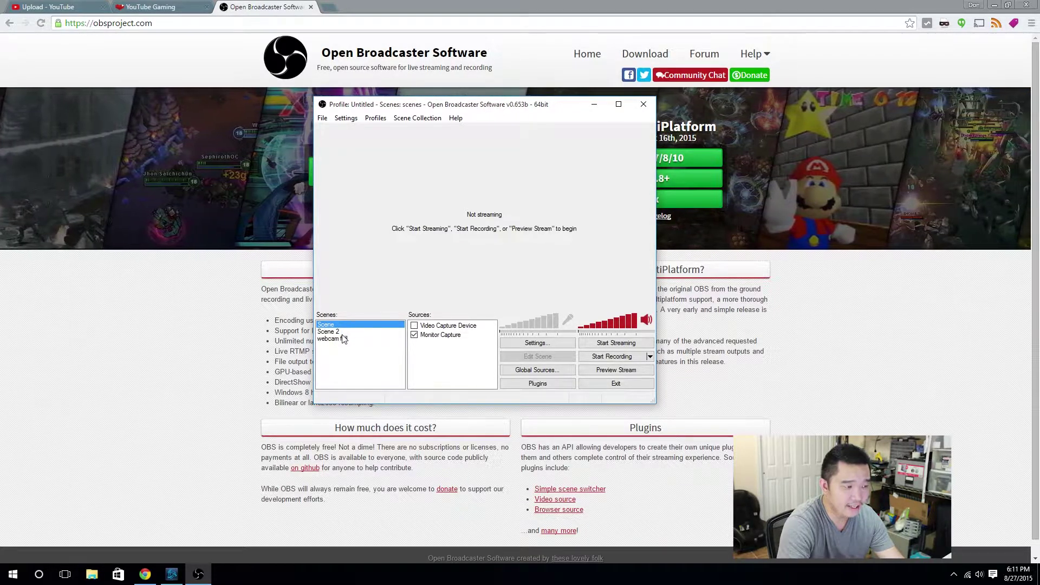
pyautogui.press('Down')
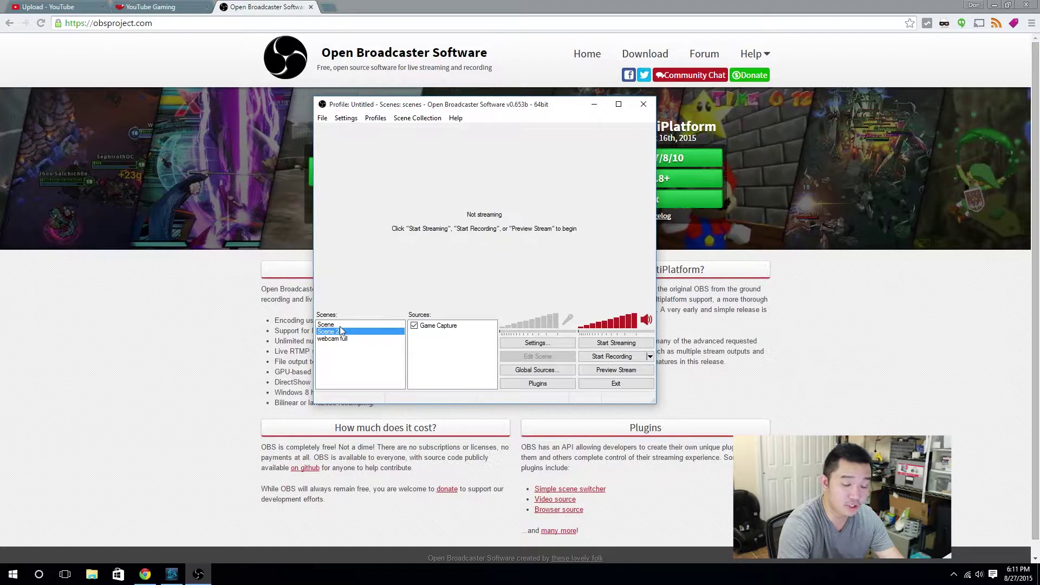
pyautogui.click(342, 324)
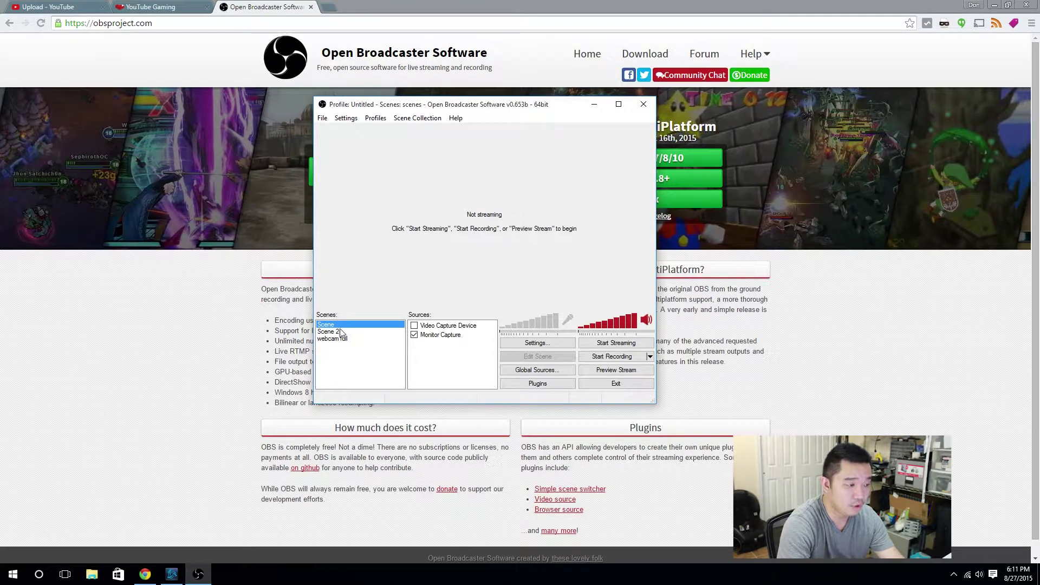
pyautogui.click(341, 331)
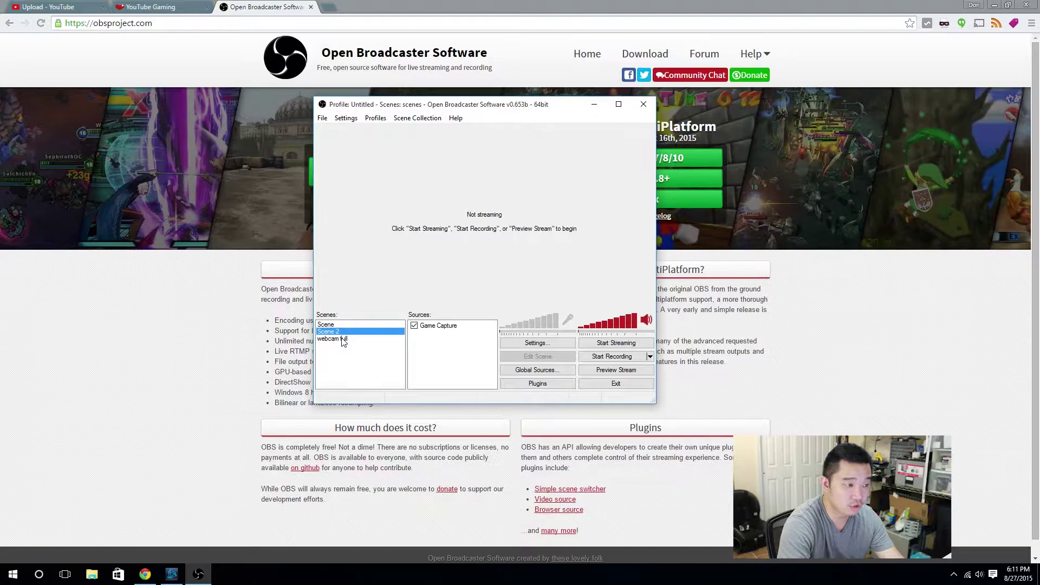
pyautogui.click(343, 338)
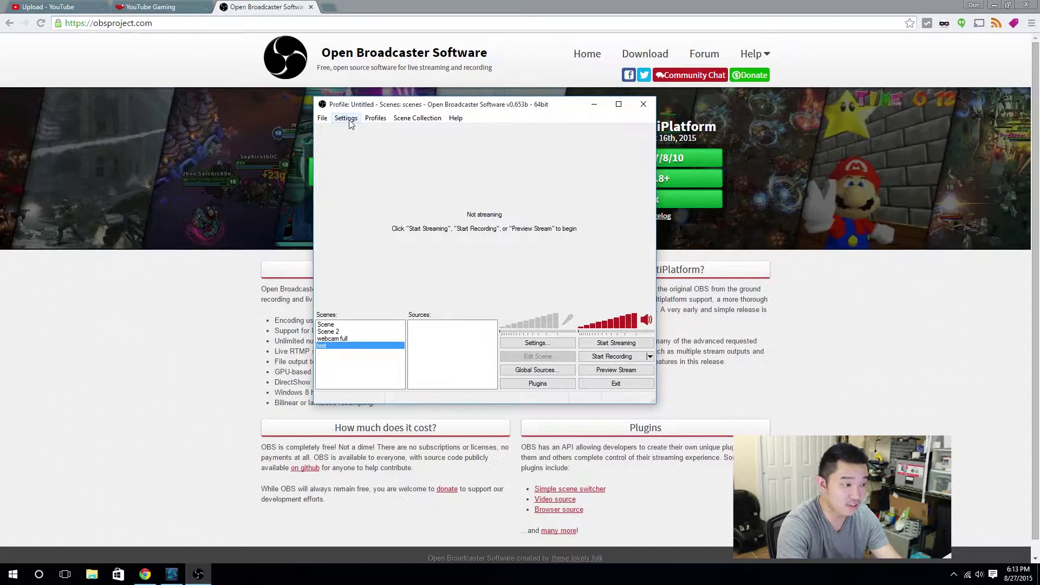
# - Open the OBS Settings window on the Broadcast Settings page
pyautogui.click(347, 118)
pyautogui.click(365, 155)
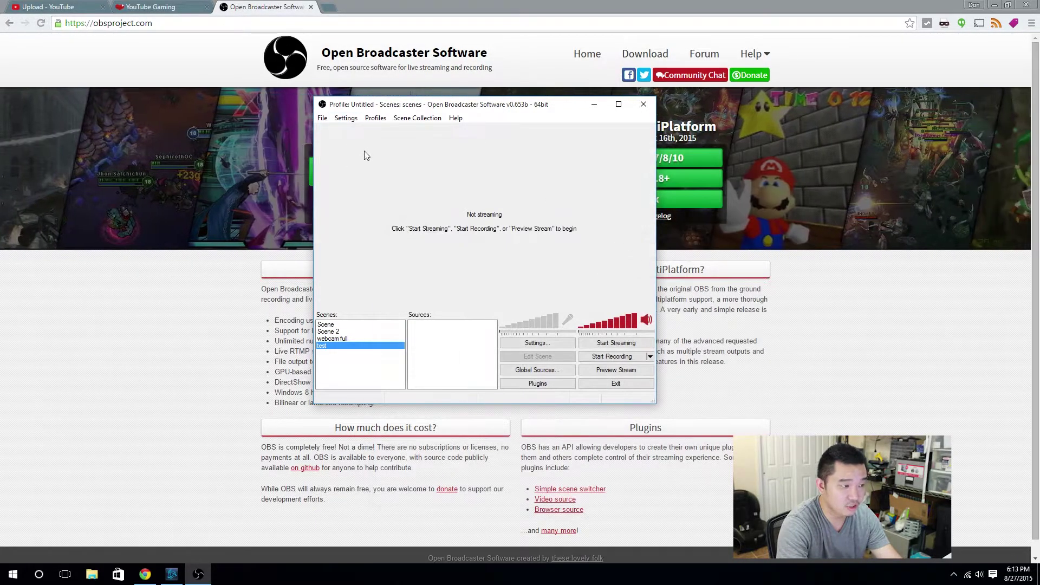
pyautogui.click(346, 118)
pyautogui.click(359, 129)
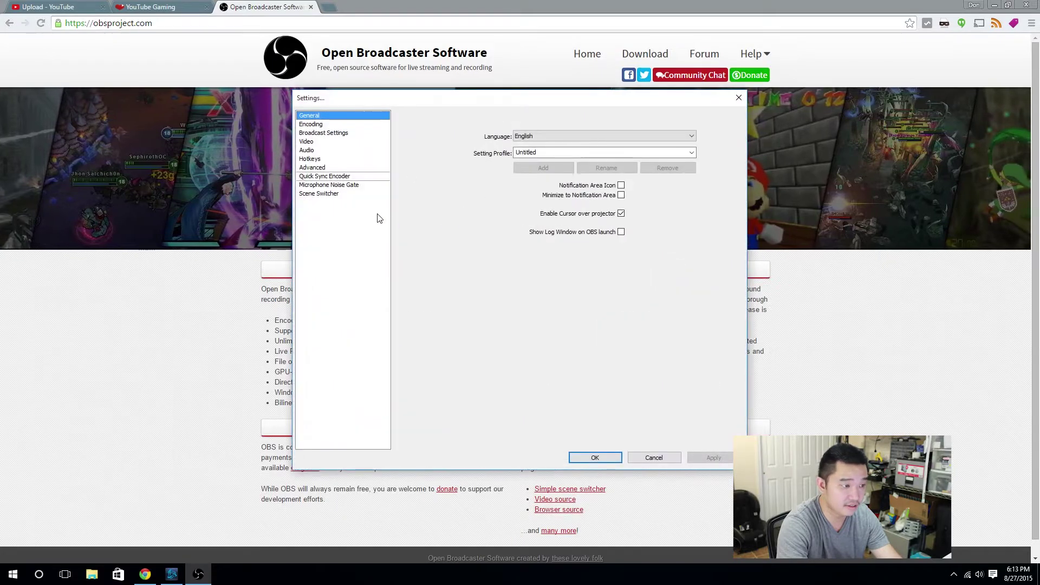
pyautogui.click(324, 133)
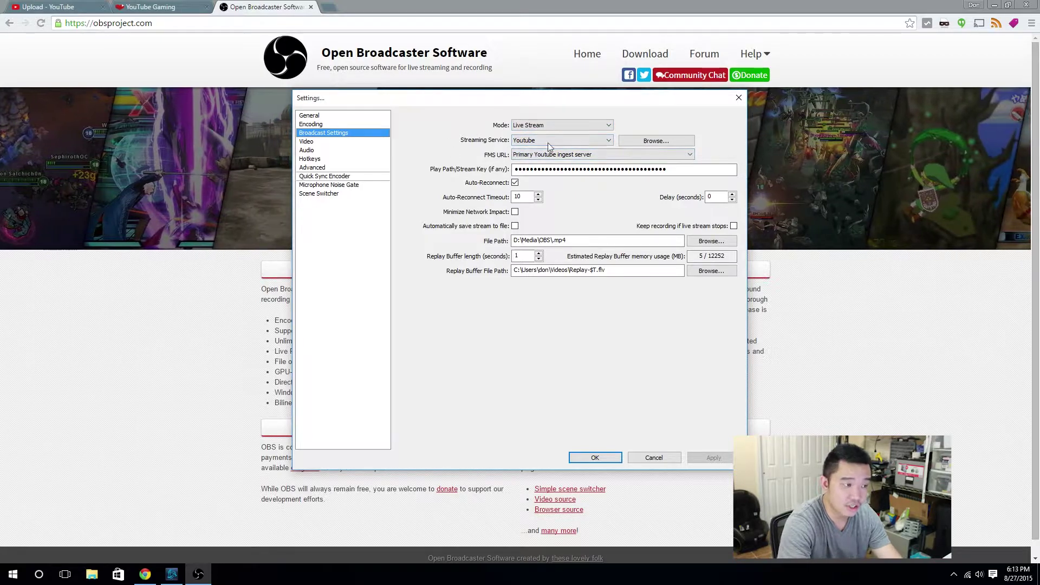
# - Set the streaming service to Youtube and paste the stream key into Play Path/Stream Key
pyautogui.click(564, 141)
pyautogui.click(537, 179)
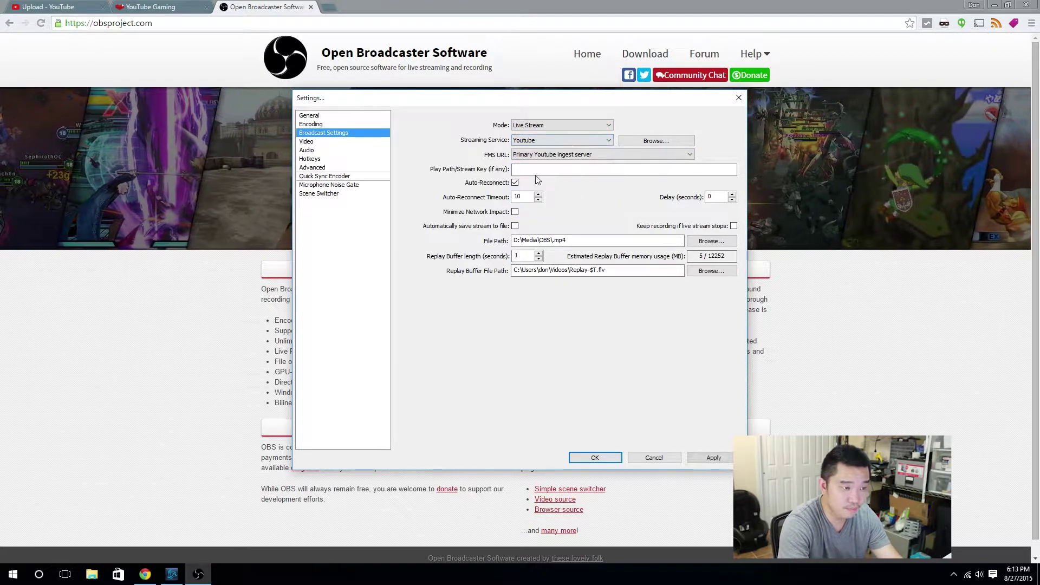
pyautogui.click(534, 169)
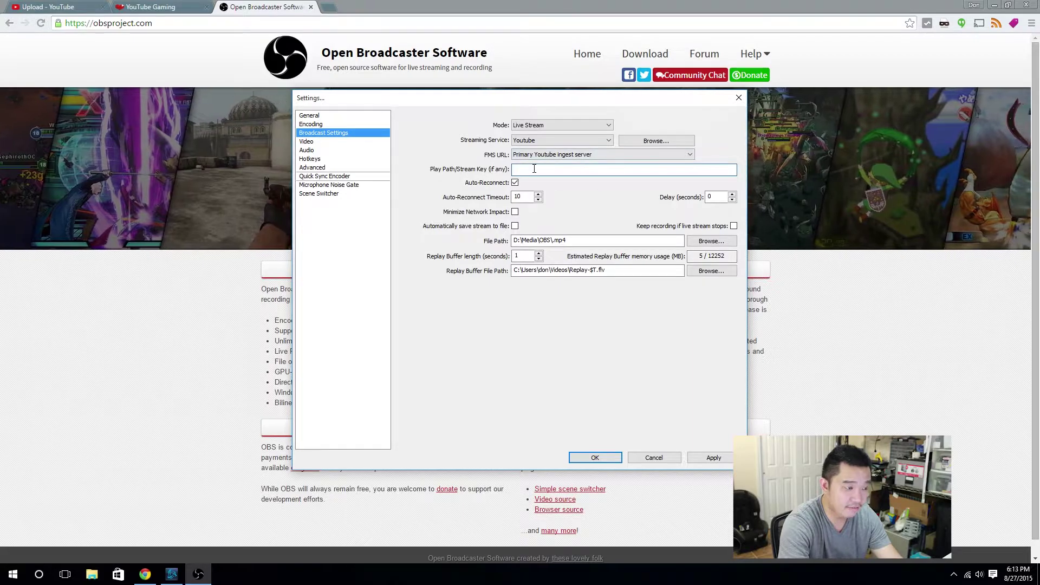
pyautogui.hotkey('ctrl', 'v')
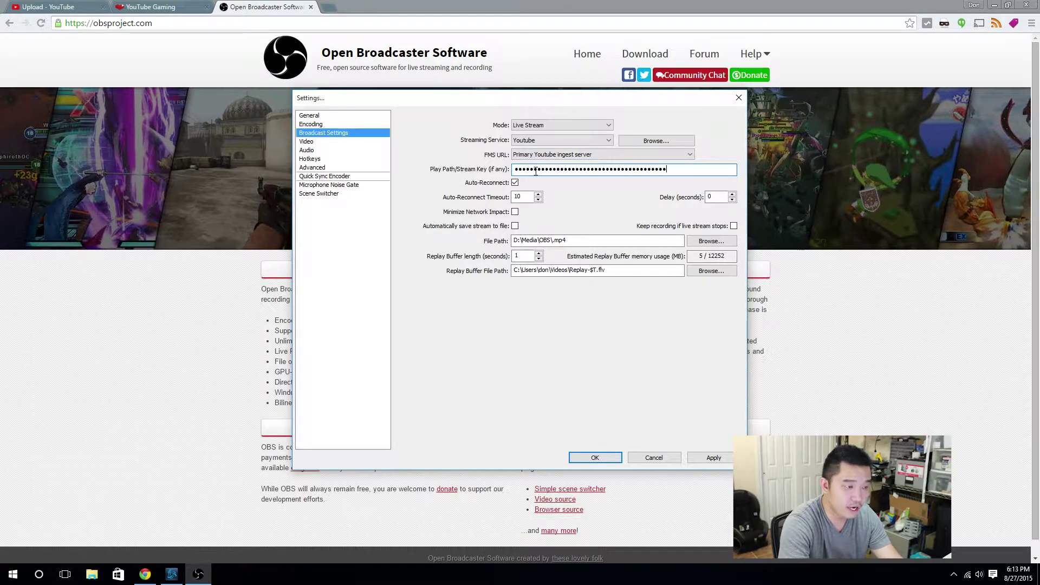
pyautogui.doubleClick(679, 170)
pyautogui.click(665, 170)
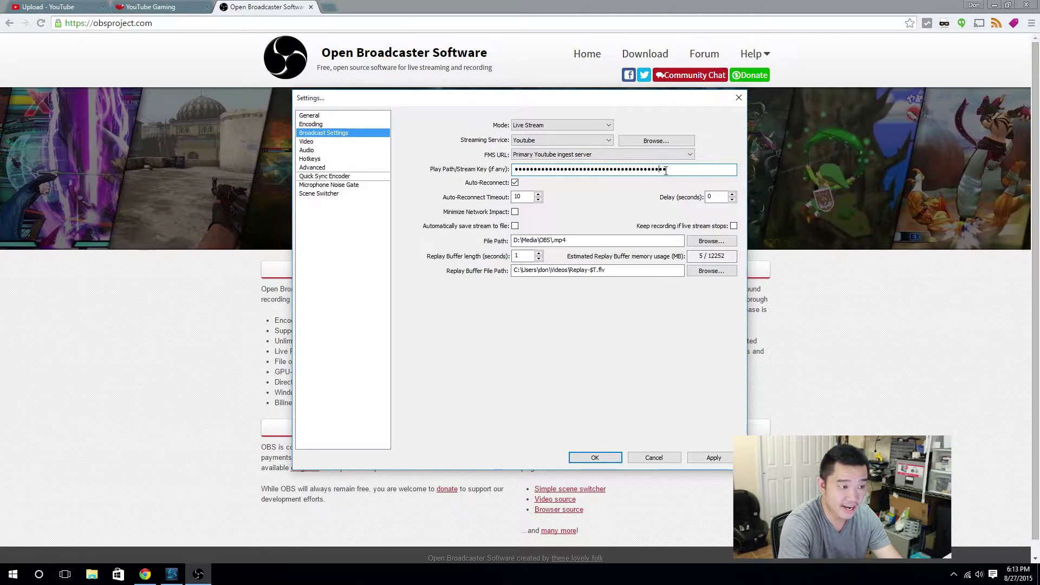
# - Go from the Upload - YouTube tab to YouTube's Live Dashboard
pyautogui.click(266, 19)
pyautogui.click(67, 7)
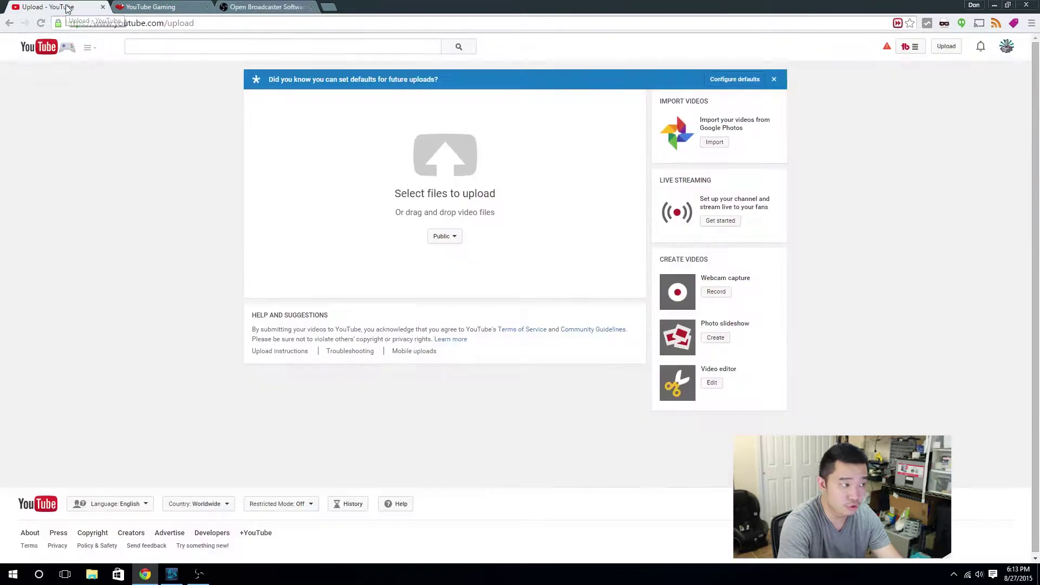
pyautogui.click(947, 48)
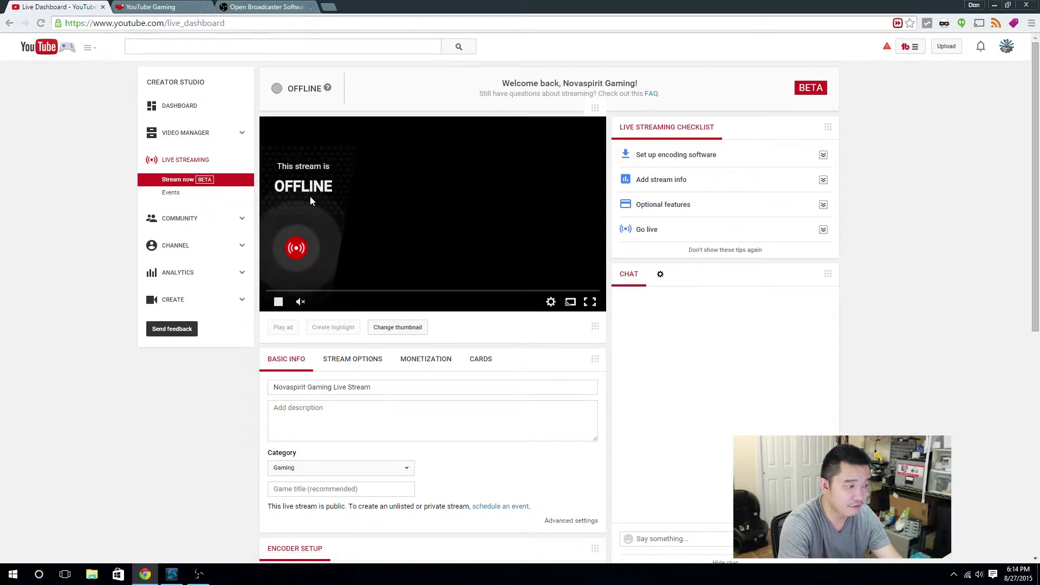
# - Copy the stream key from YouTube's Encoder Setup into OBS's stream key field
pyautogui.scroll(-6, 330, 255)
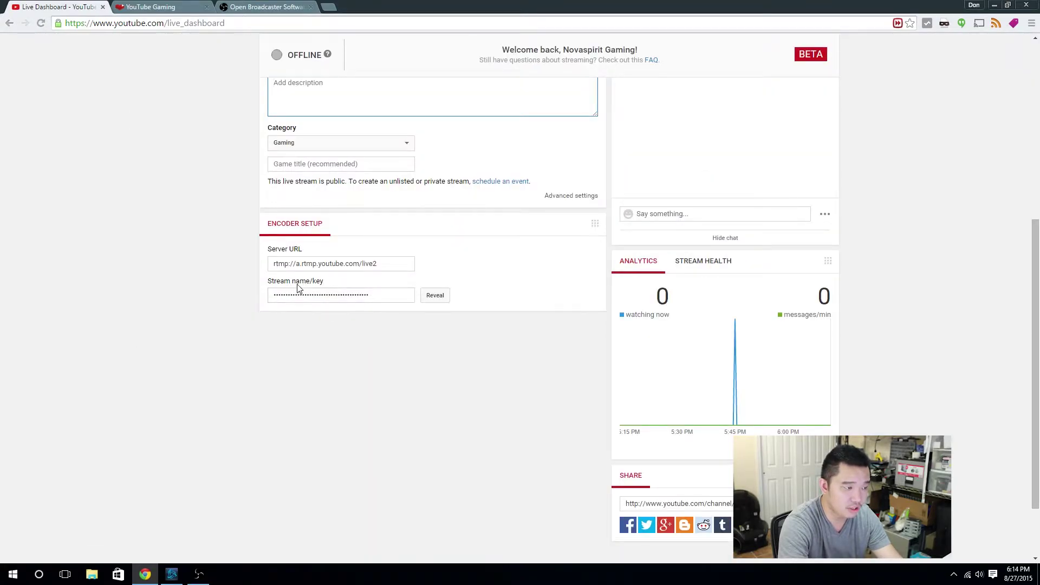
pyautogui.click(374, 300)
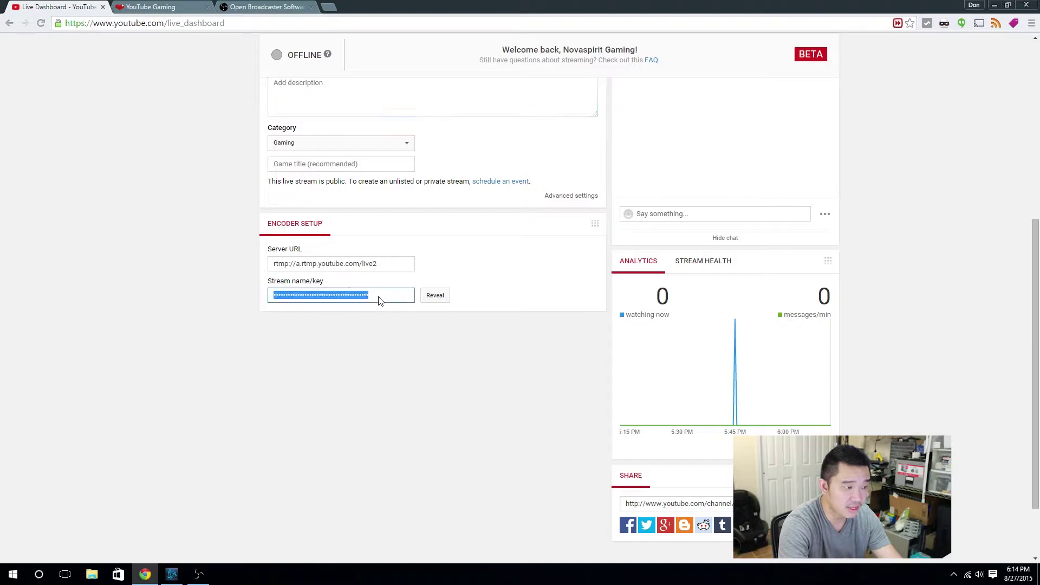
pyautogui.click(198, 574)
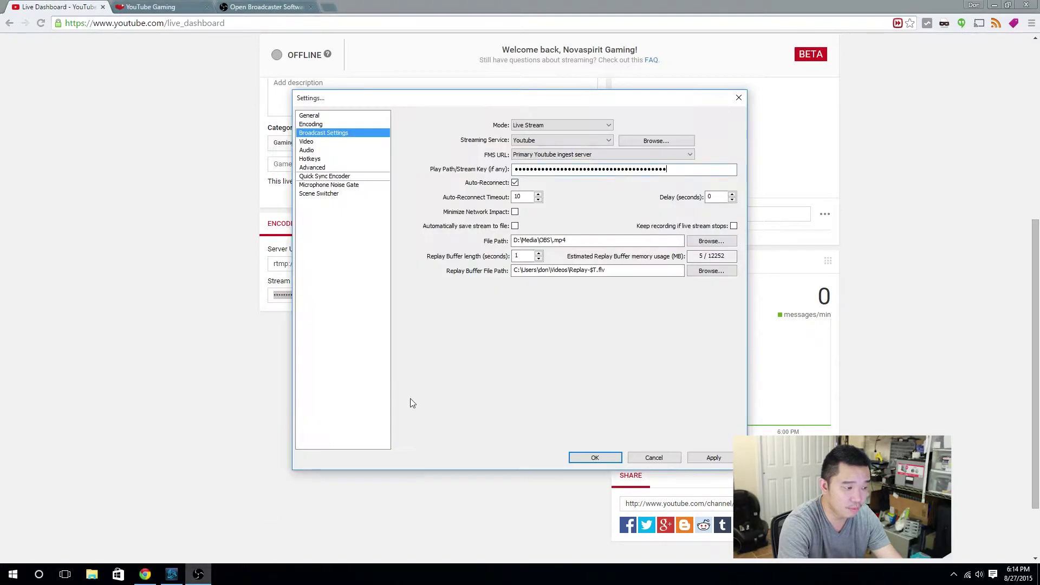
pyautogui.doubleClick(671, 170)
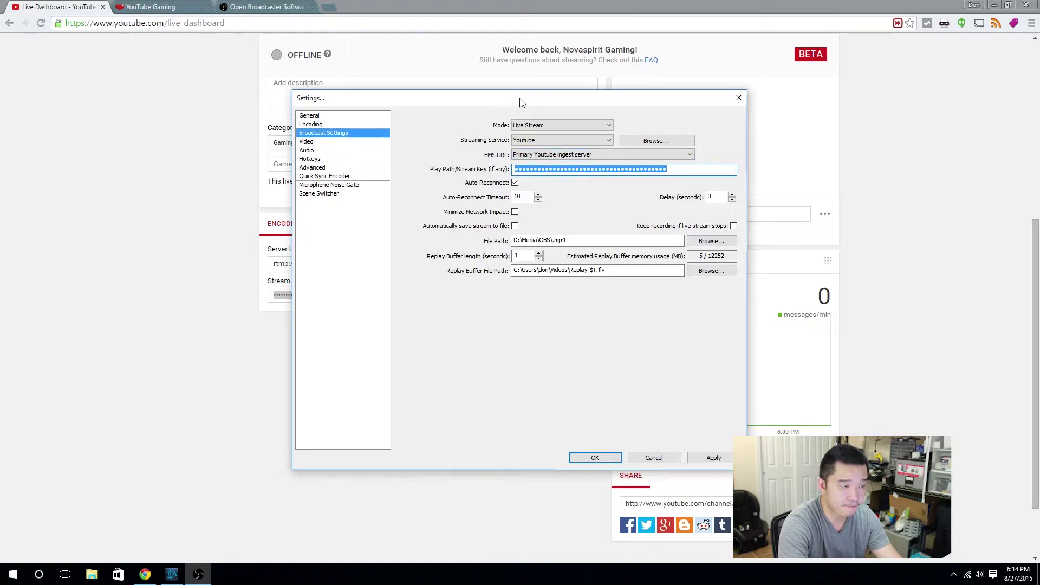
pyautogui.moveTo(521, 103); pyautogui.dragTo(698, 114)
pyautogui.click(241, 184)
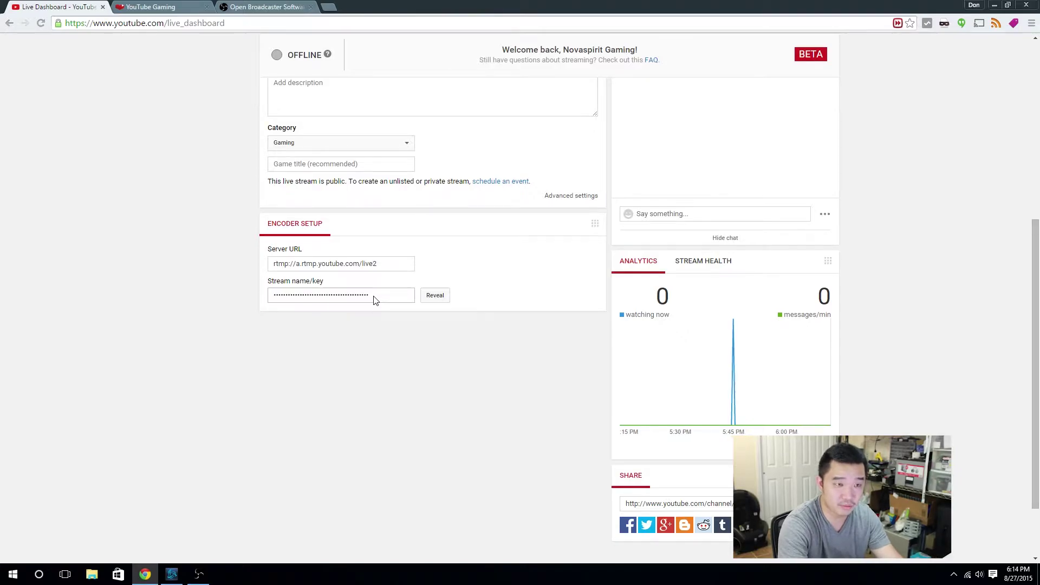
pyautogui.click(390, 300)
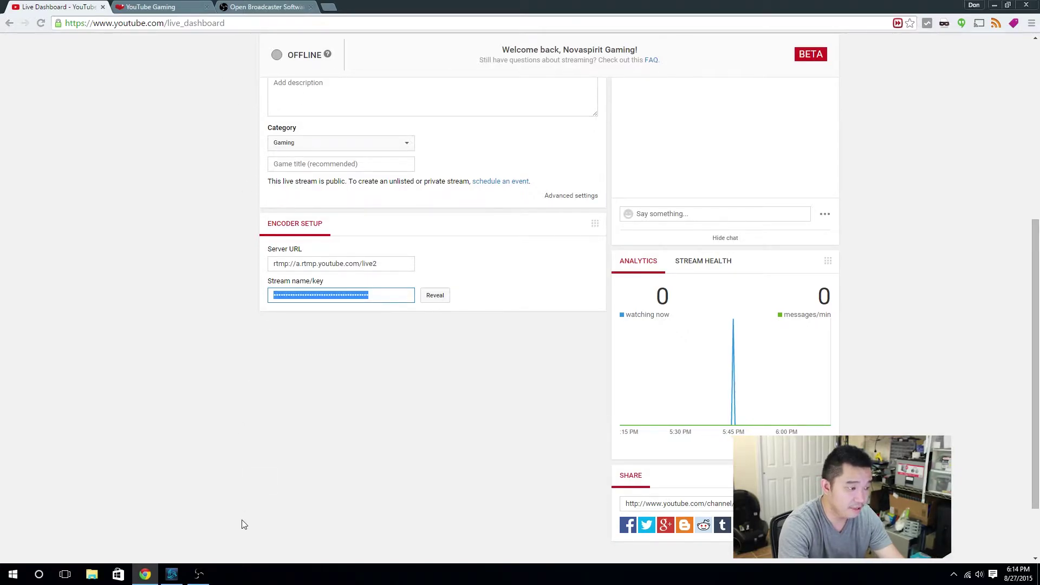
pyautogui.click(198, 573)
pyautogui.hotkey('ctrl', 'v')
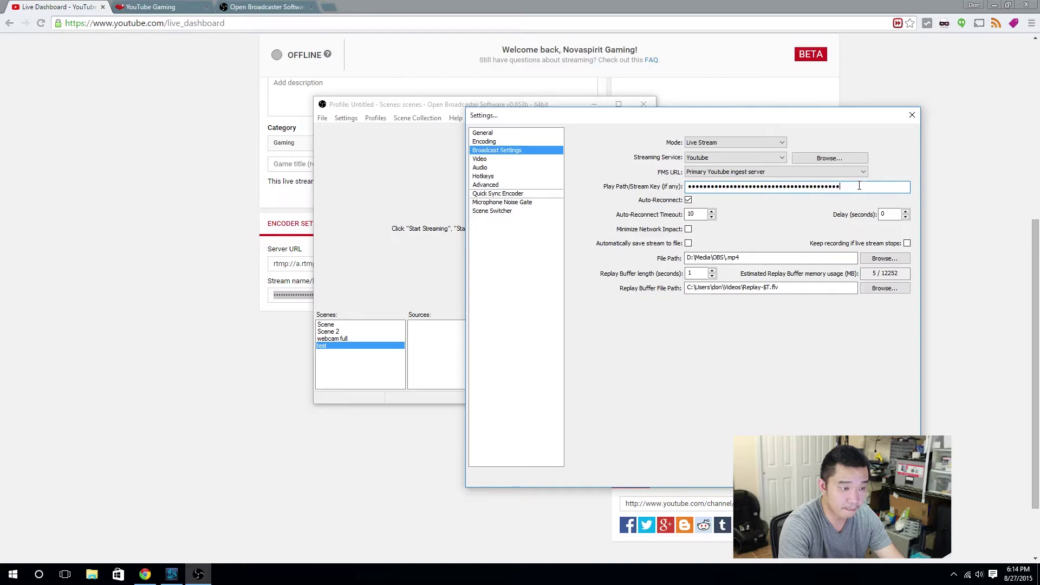
pyautogui.doubleClick(875, 185)
pyautogui.moveTo(704, 115); pyautogui.dragTo(573, 93)
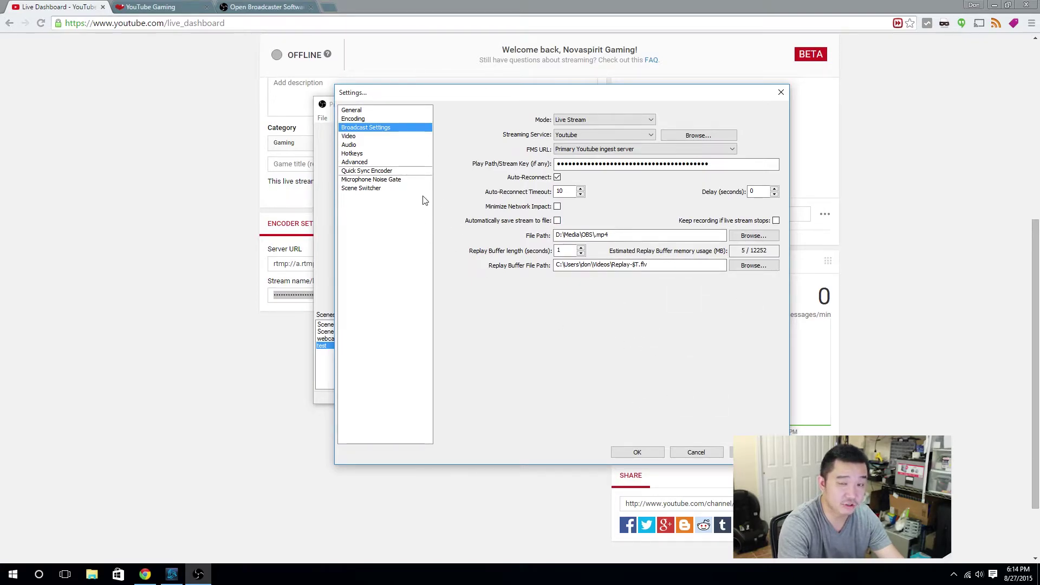
# - Set the CBR encoding's maximum bitrate to 4000 kb/s
pyautogui.click(353, 119)
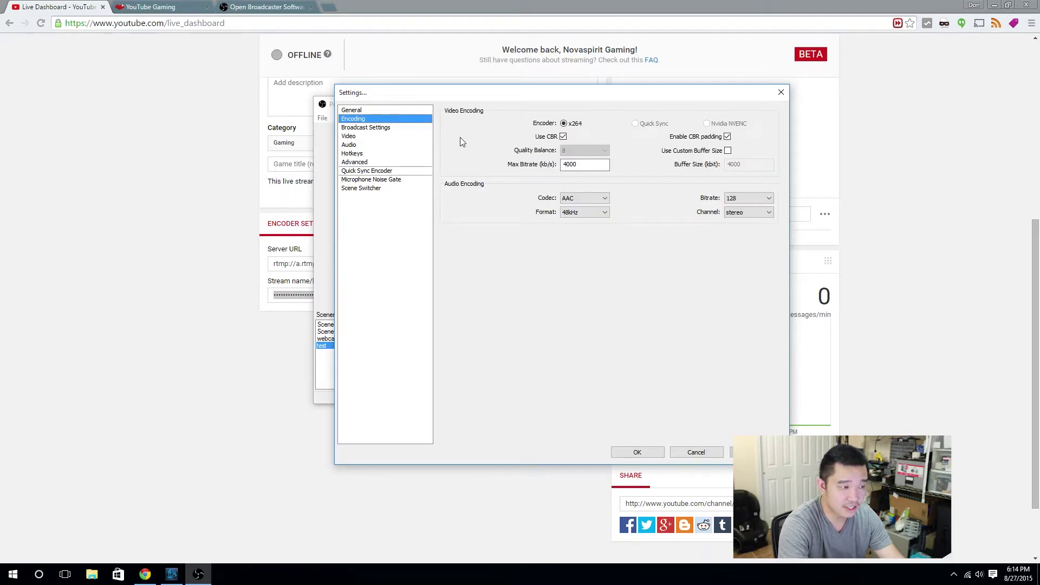
pyautogui.click(587, 166)
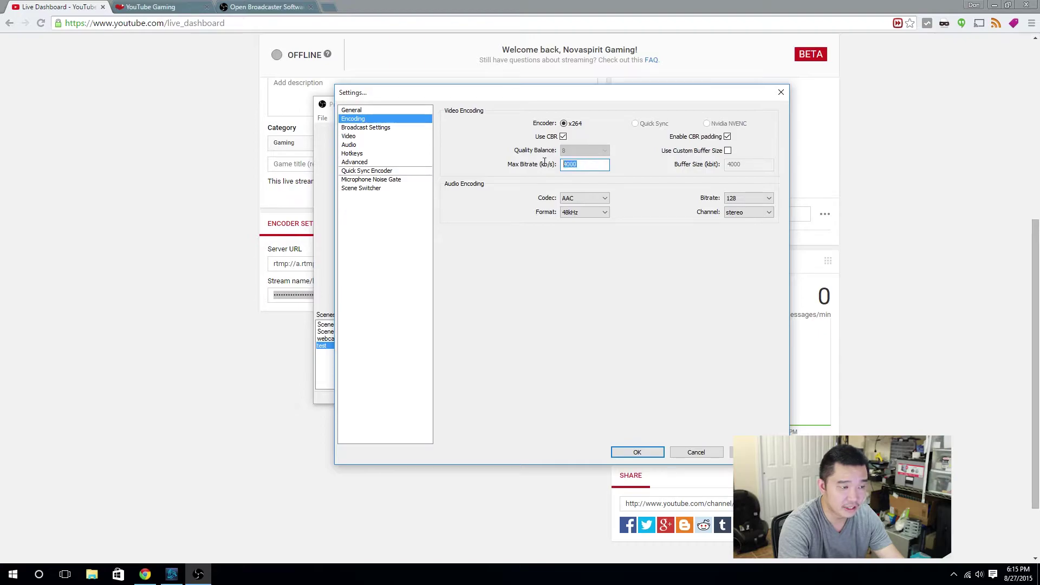
pyautogui.click(582, 167)
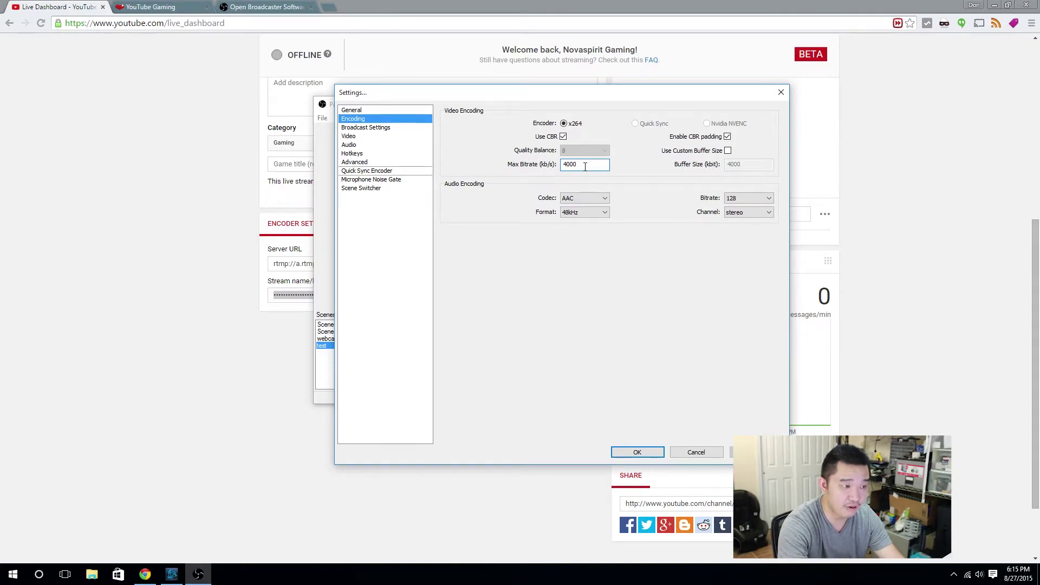
# - Confirm video at Custom 1920x1080 with 60 FPS, then check the General page
pyautogui.click(349, 136)
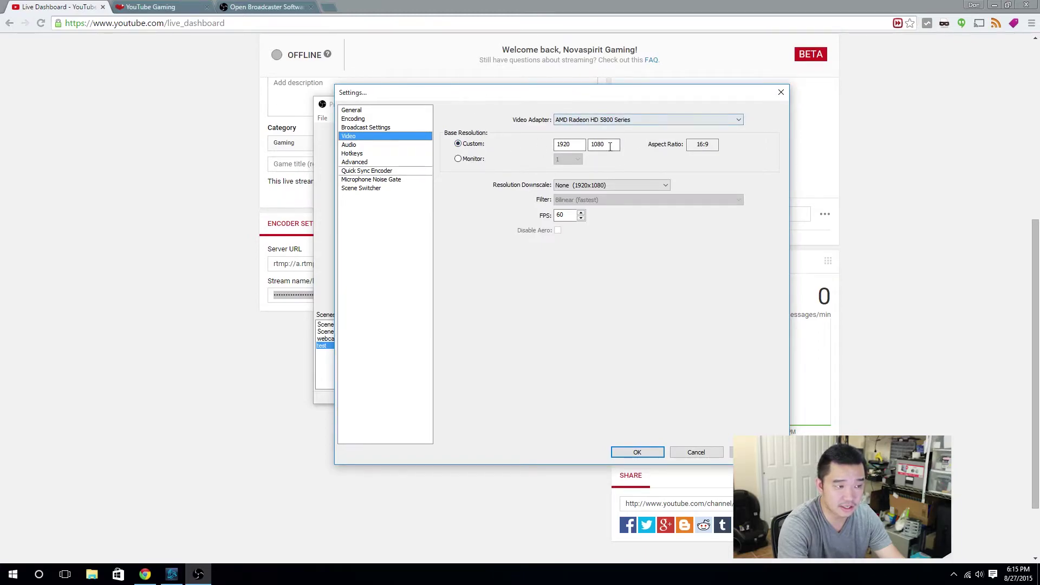
pyautogui.click(569, 215)
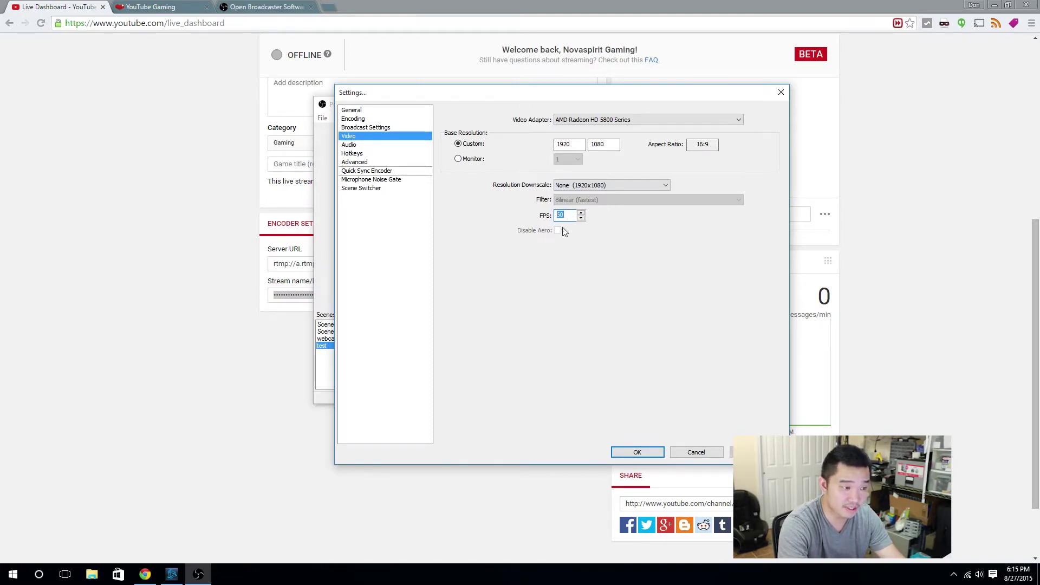
pyautogui.click(363, 112)
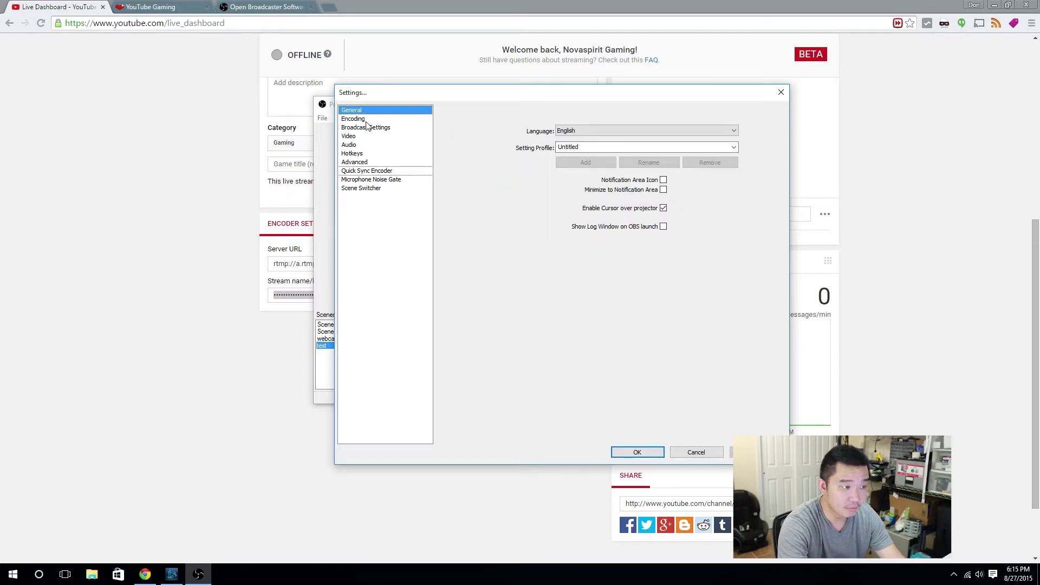
# - Save the OBS settings and launch Heroes of the Storm from Battle.net
pyautogui.click(637, 452)
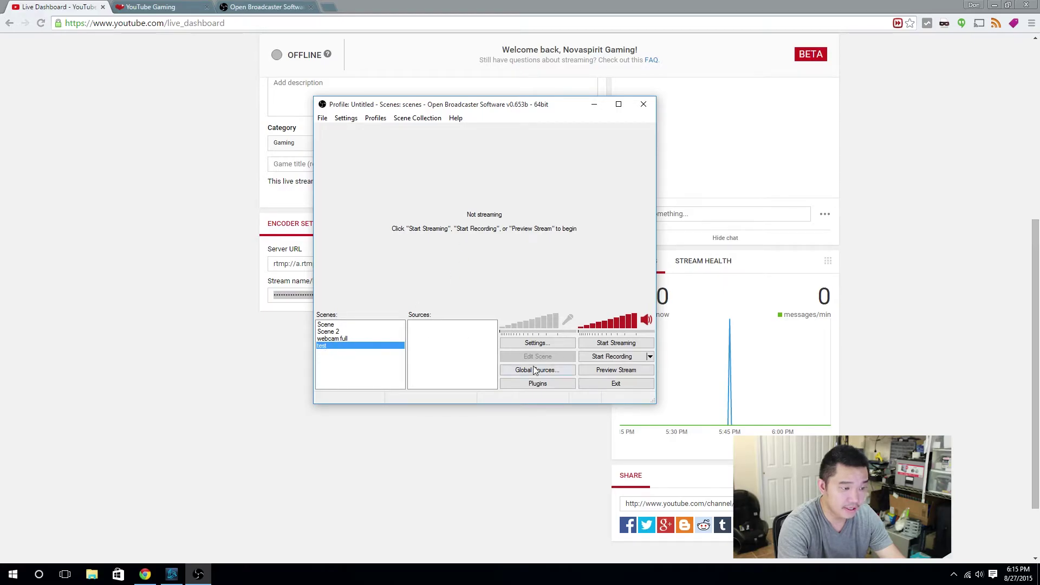
pyautogui.click(171, 575)
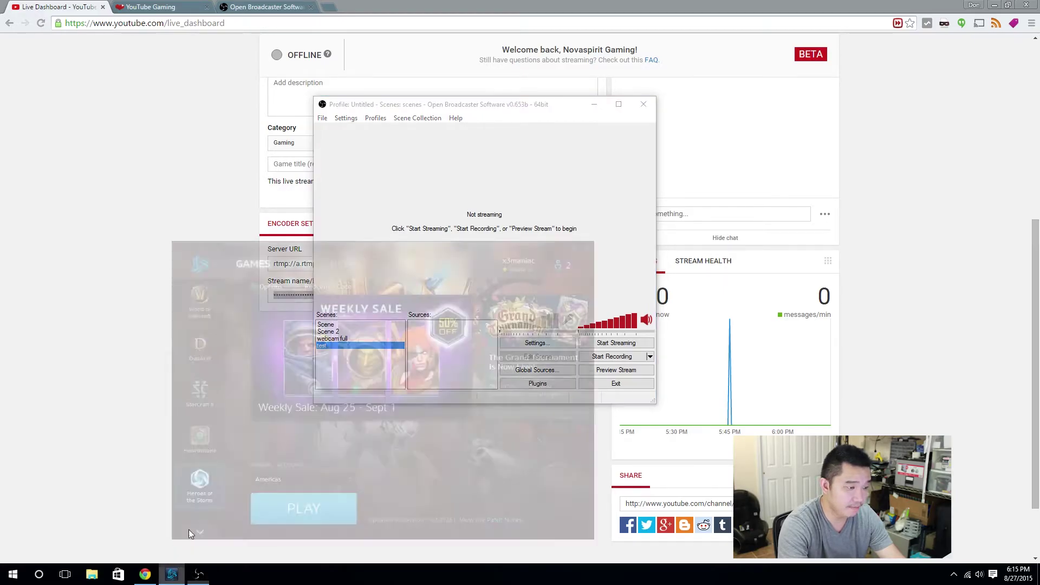
pyautogui.click(368, 477)
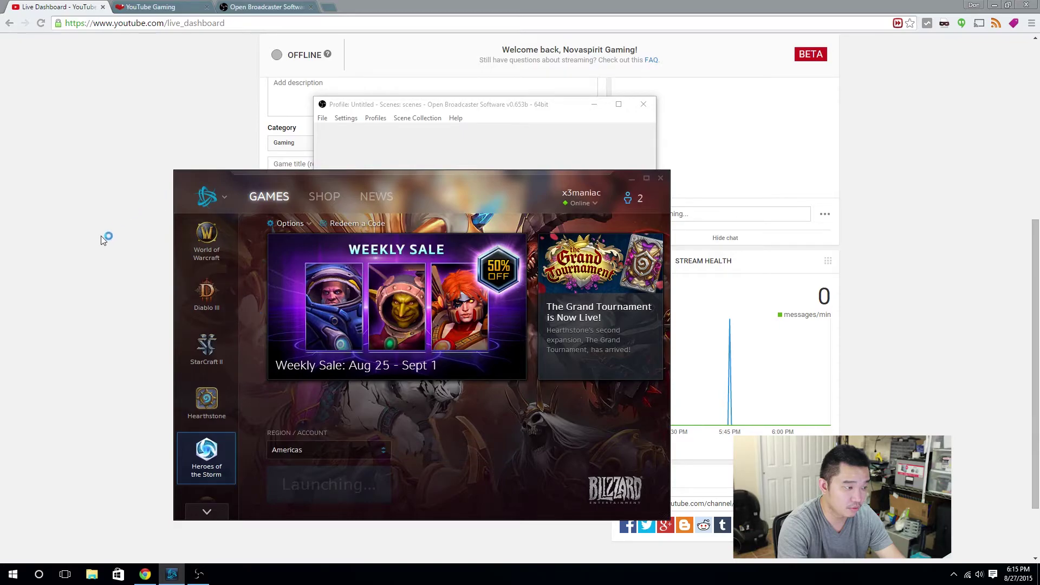
# - Shrink the Chrome window and move it to the lower left beside OBS
pyautogui.click(112, 245)
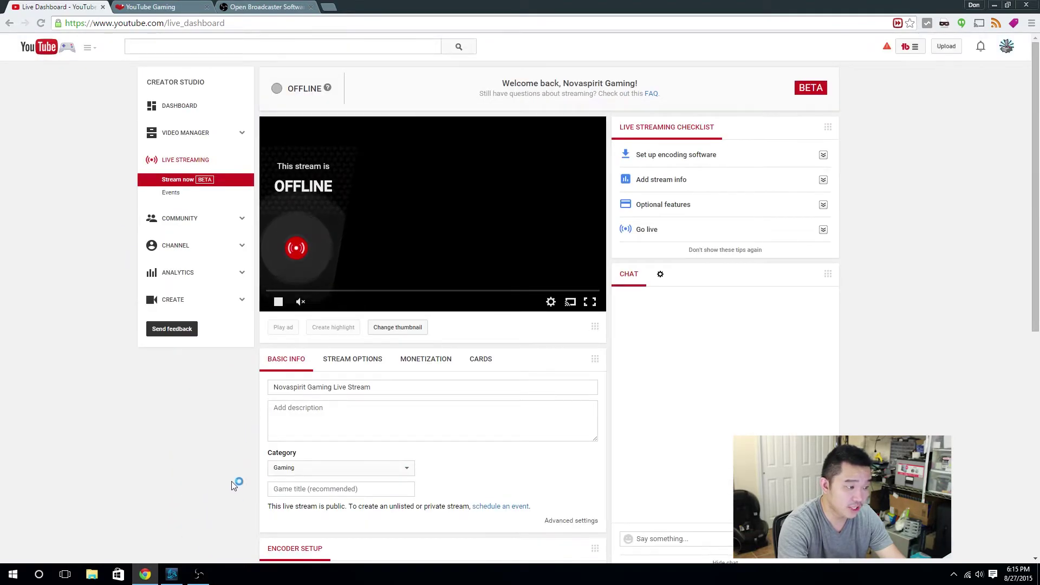
pyautogui.click(199, 575)
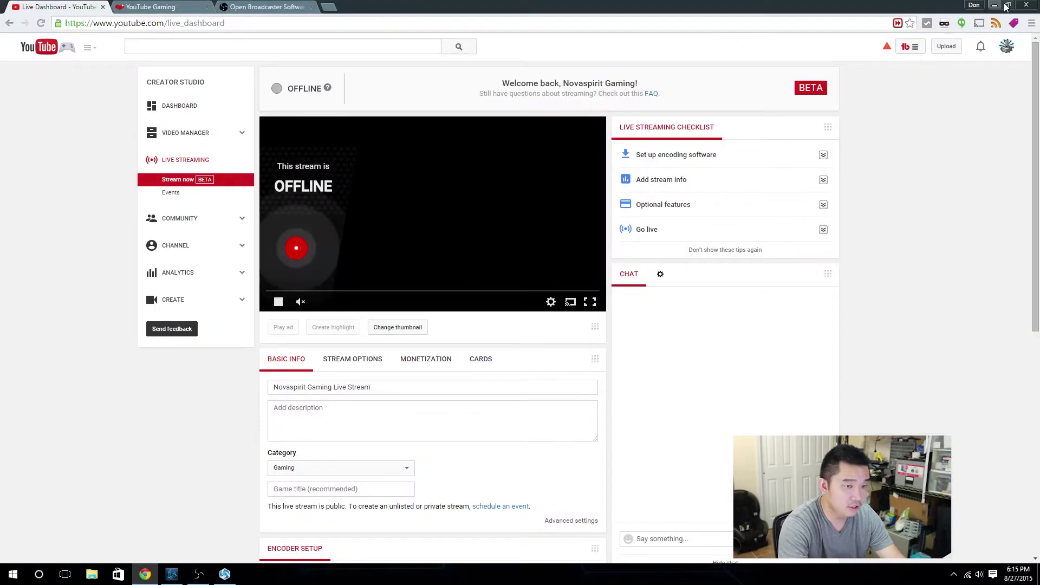
pyautogui.click(1007, 6)
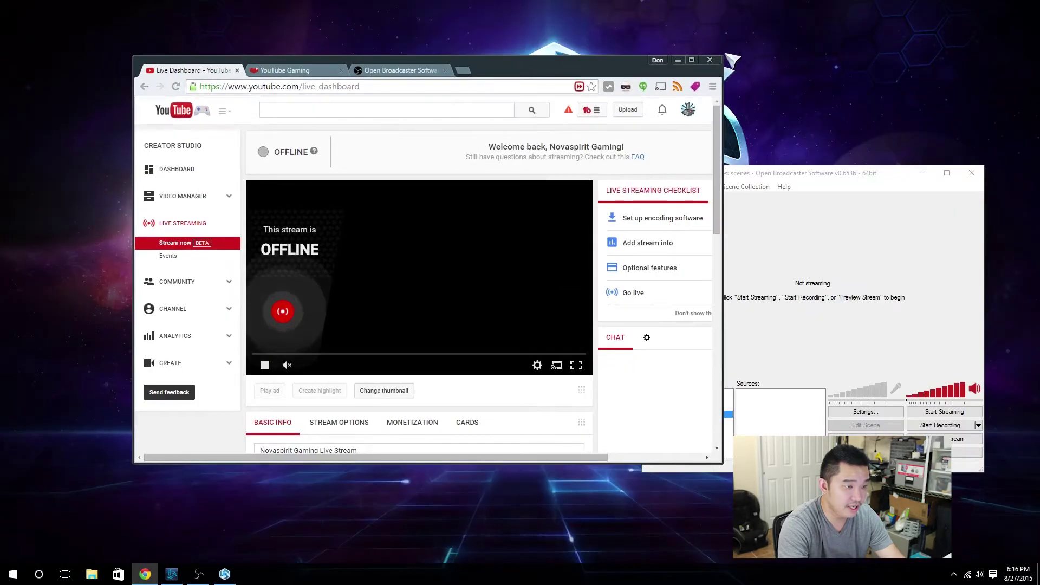
pyautogui.moveTo(723, 55); pyautogui.dragTo(626, 158)
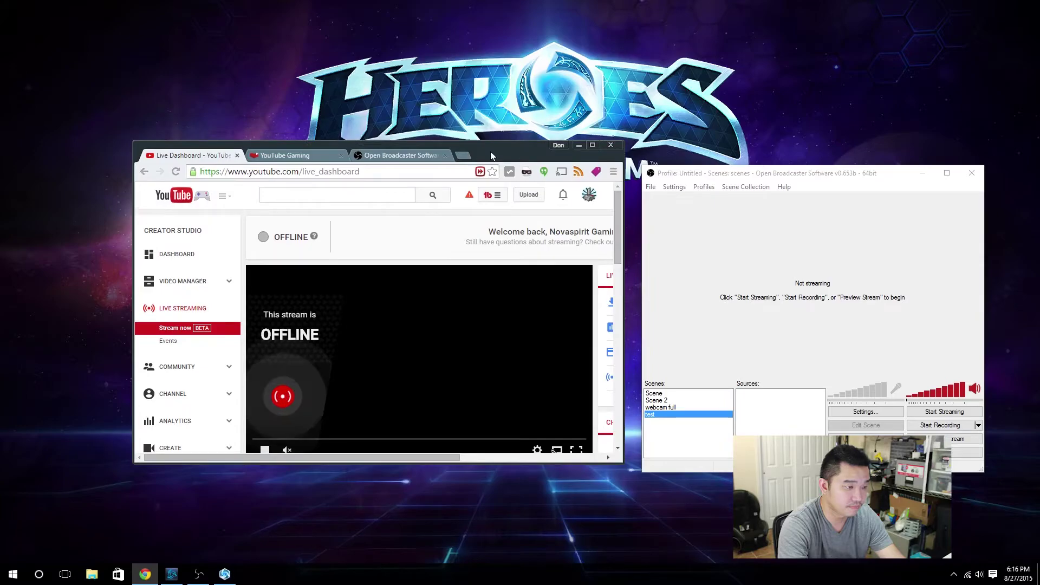
pyautogui.moveTo(491, 162); pyautogui.dragTo(359, 197)
pyautogui.click(679, 422)
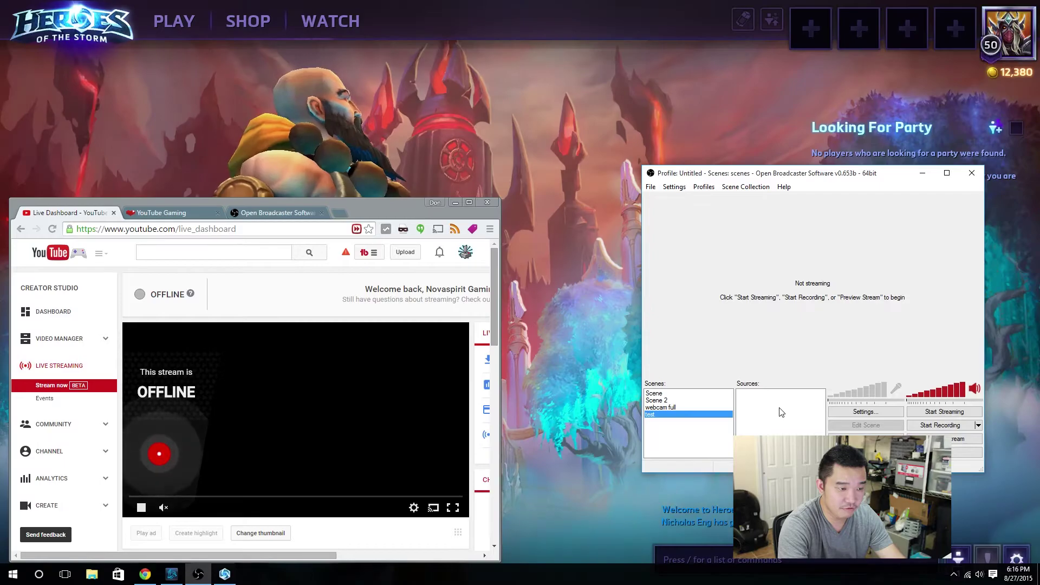
# - Add a Game Capture source capturing HeroesOfTheStorm_x64 and preview the stream
pyautogui.rightClick(781, 410)
pyautogui.moveTo(793, 415)
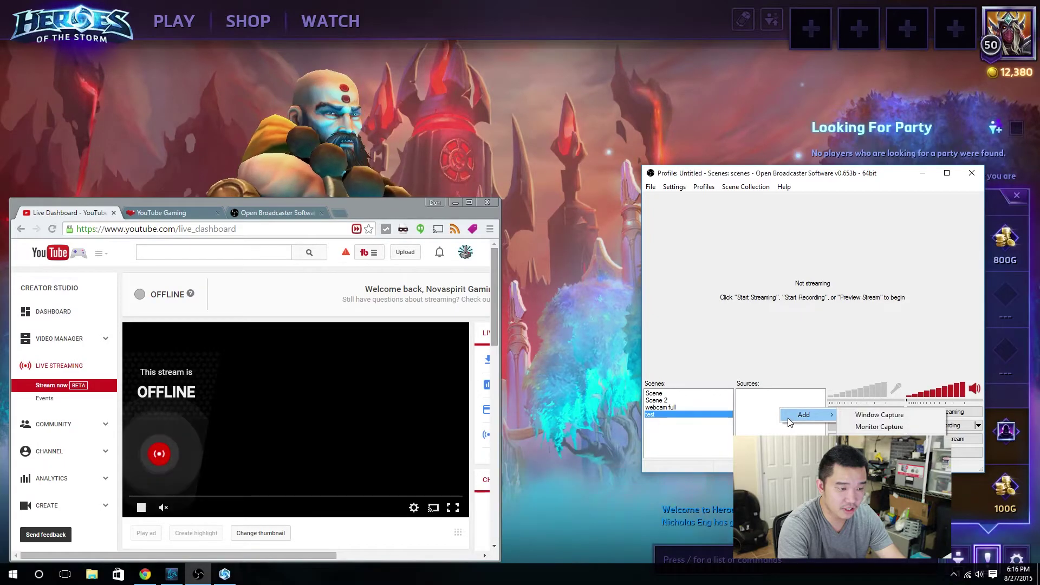
pyautogui.click(878, 438)
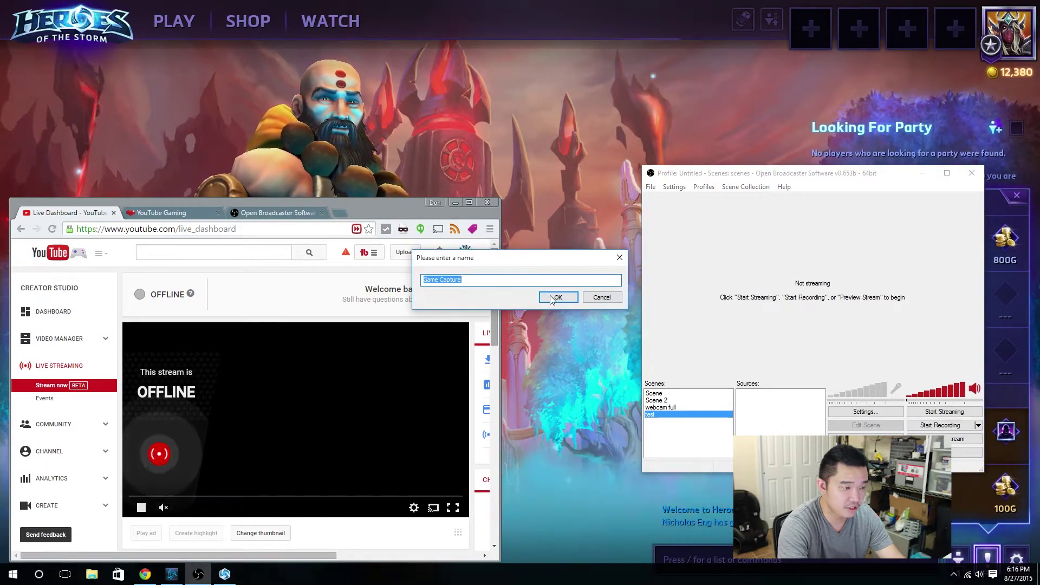
pyautogui.press('Return')
pyautogui.click(945, 234)
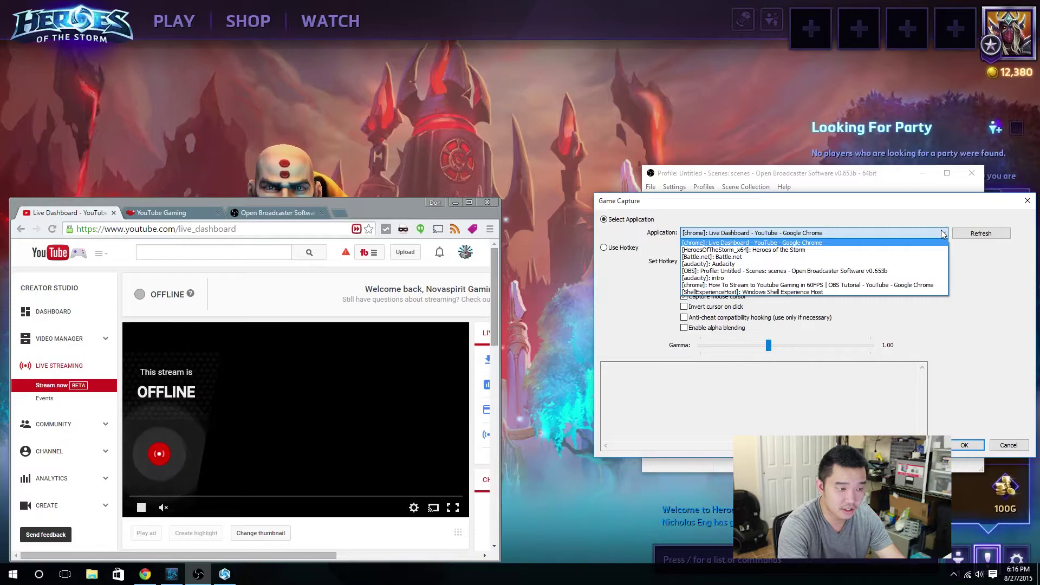
pyautogui.click(752, 249)
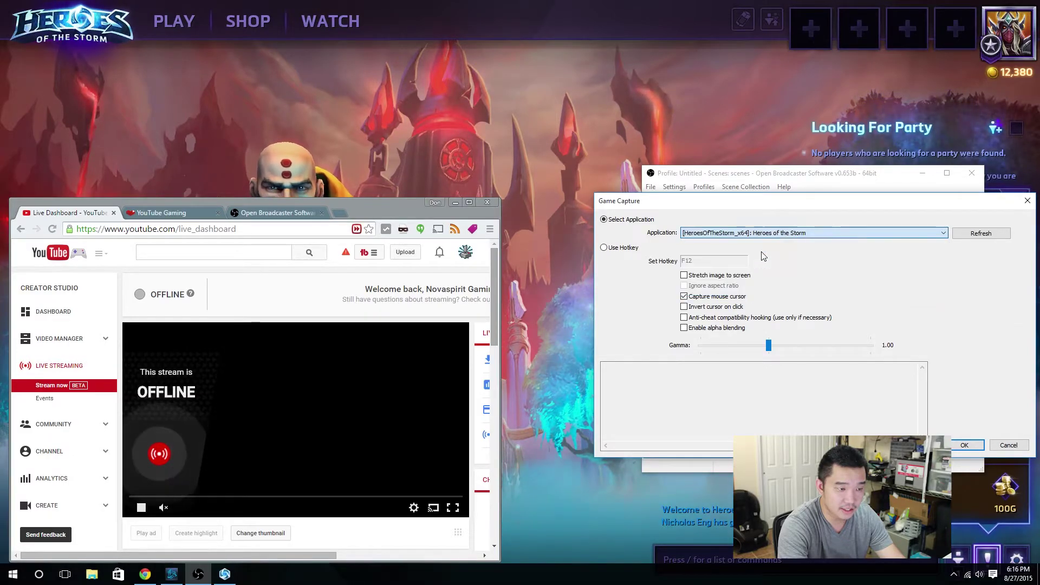
pyautogui.click(963, 444)
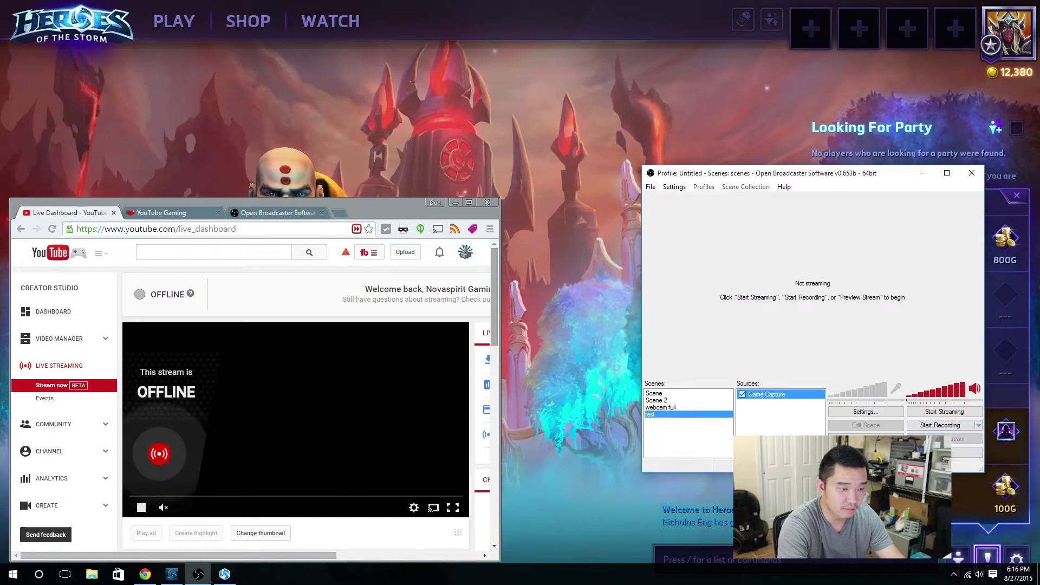
pyautogui.click(966, 439)
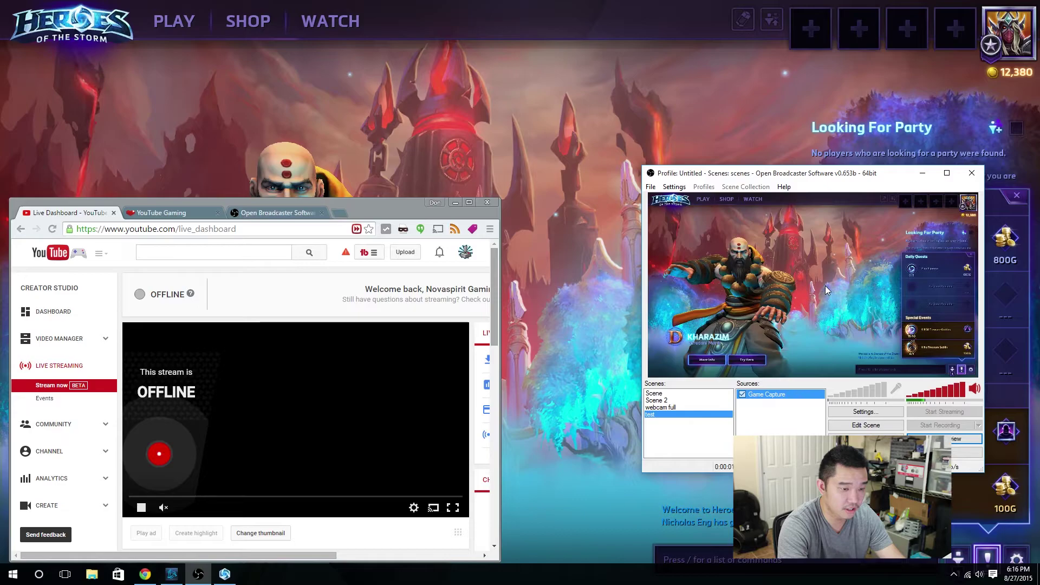
# - Add a Video Capture Device source using the LifeCam webcam, then toggle the stream preview
pyautogui.rightClick(762, 411)
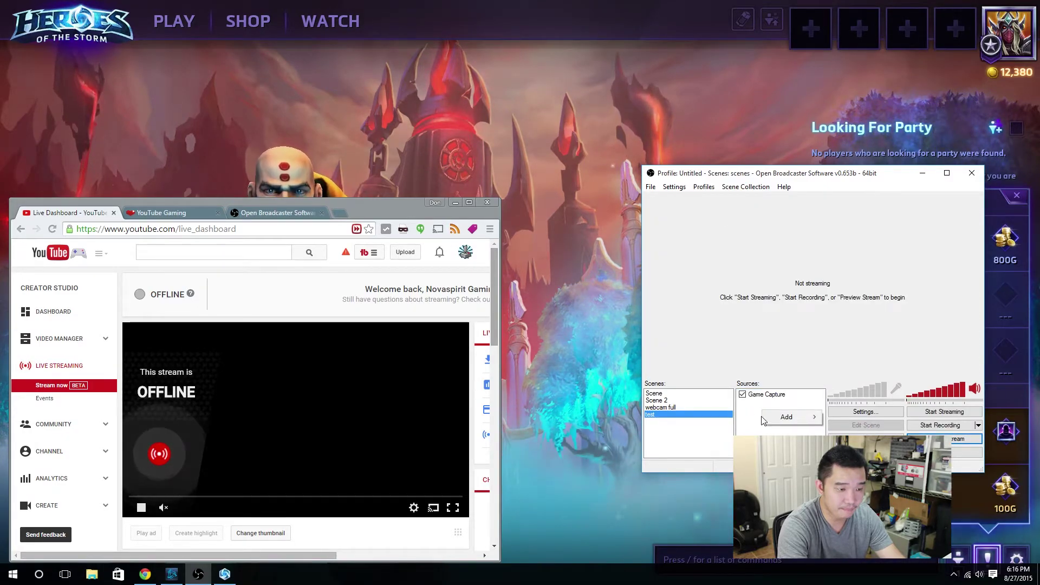
pyautogui.moveTo(786, 418)
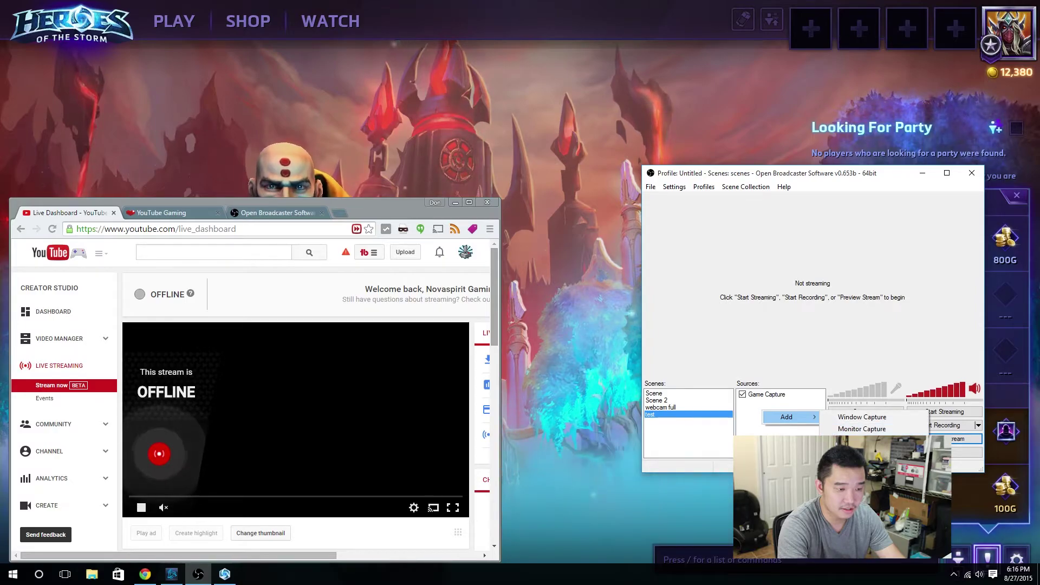
pyautogui.click(861, 440)
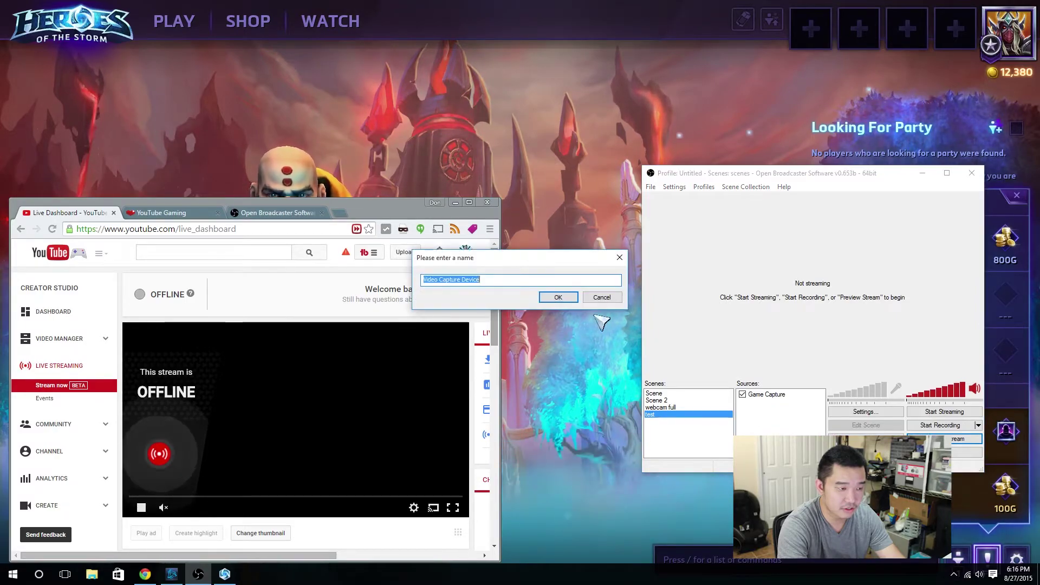
pyautogui.click(571, 299)
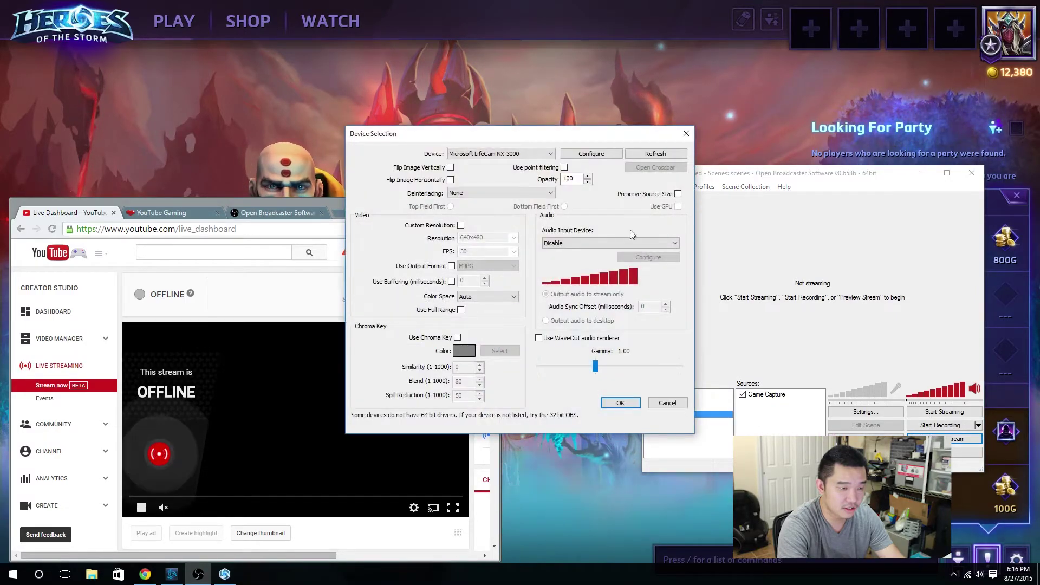
pyautogui.click(629, 406)
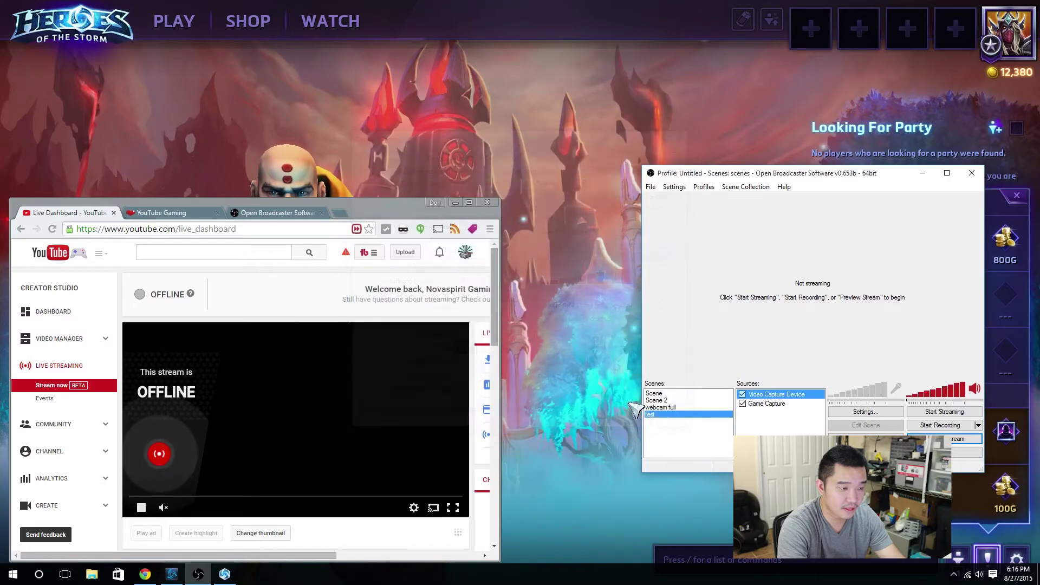
pyautogui.click(931, 438)
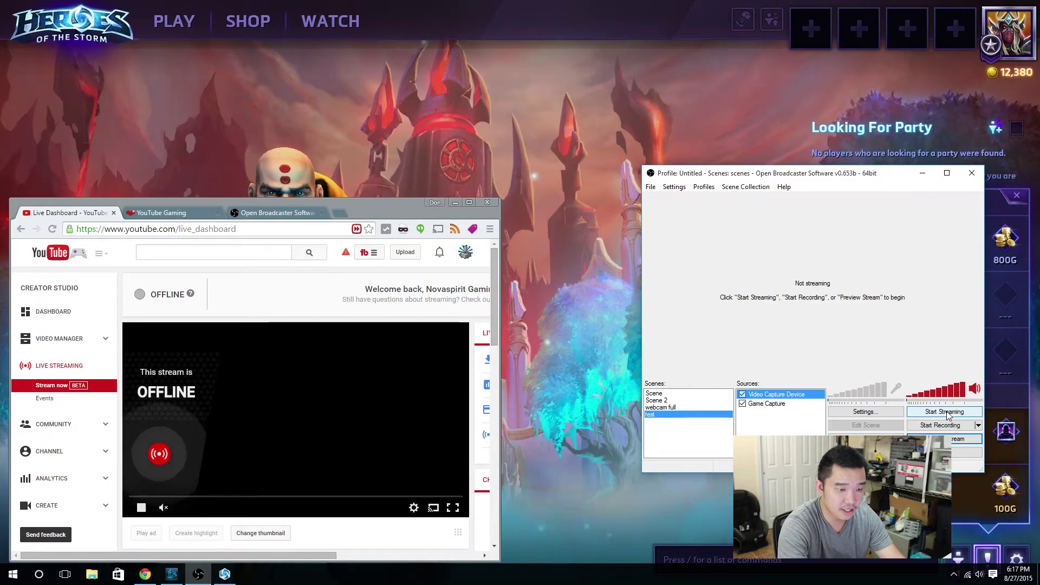
# - Start the OBS stream so YouTube goes live with Heroes of the Storm at about 4882 kb/s
pyautogui.click(945, 412)
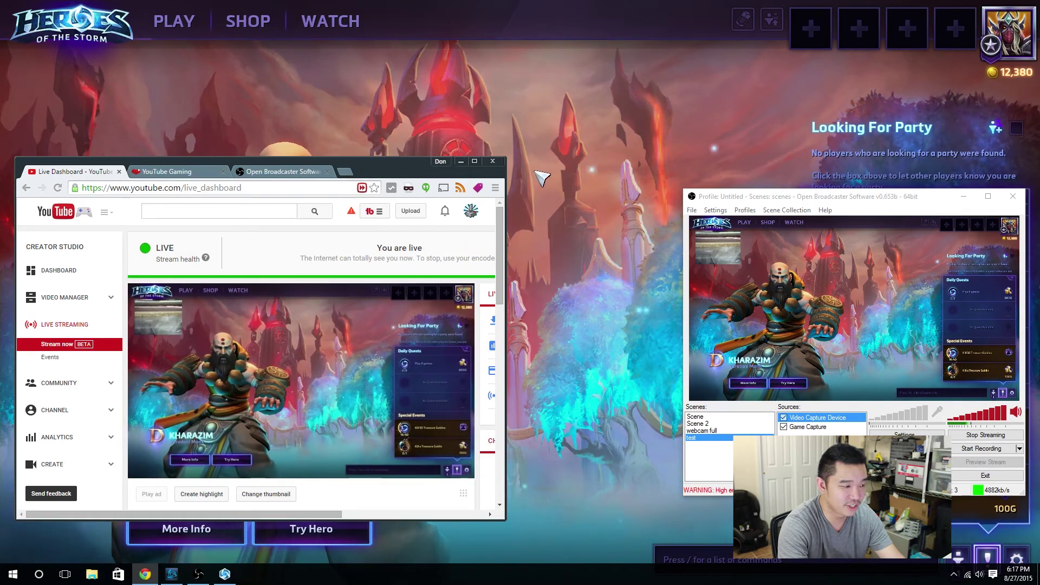
pyautogui.click(550, 256)
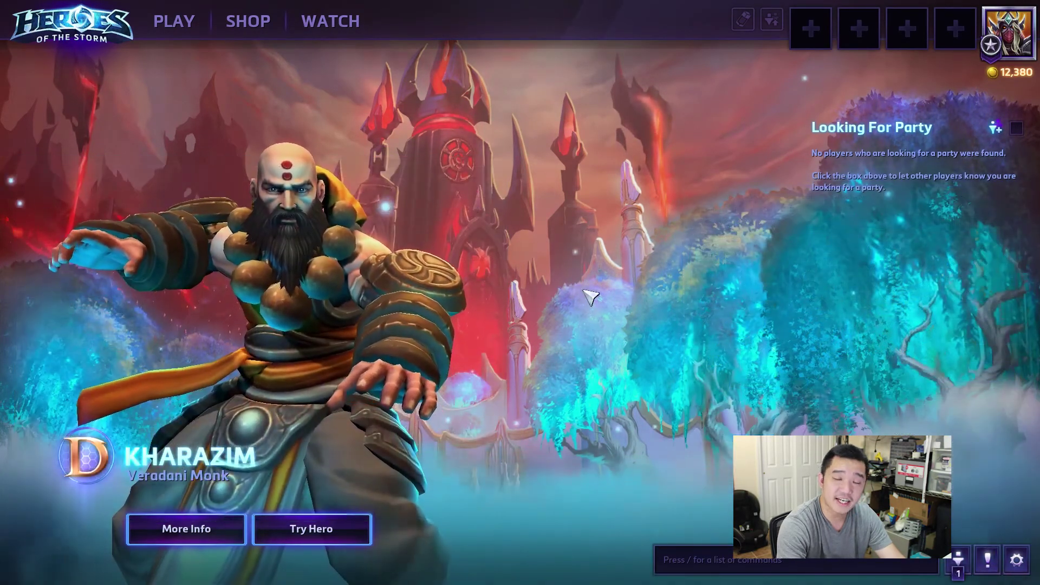